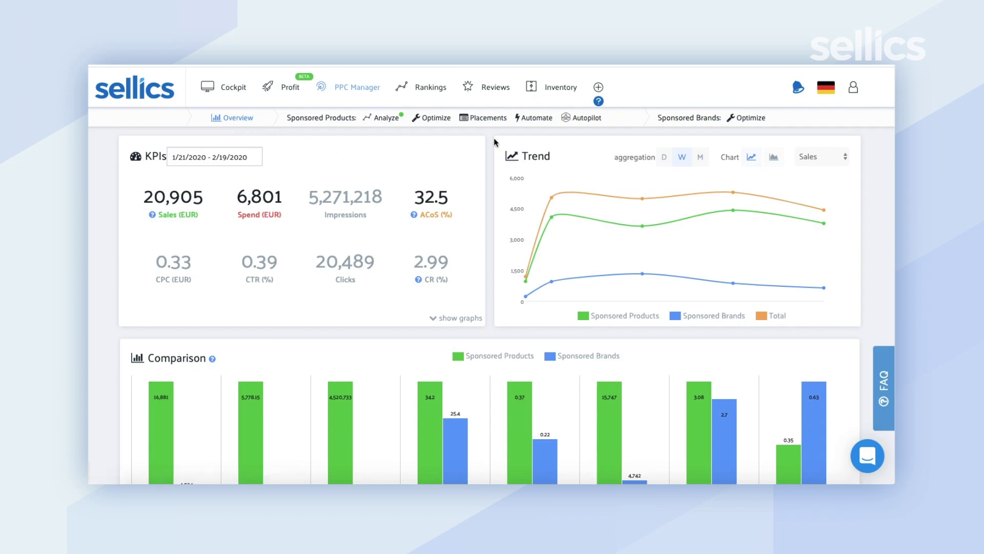
pyautogui.moveTo(573, 294)
pyautogui.scroll(-2, 678, 280)
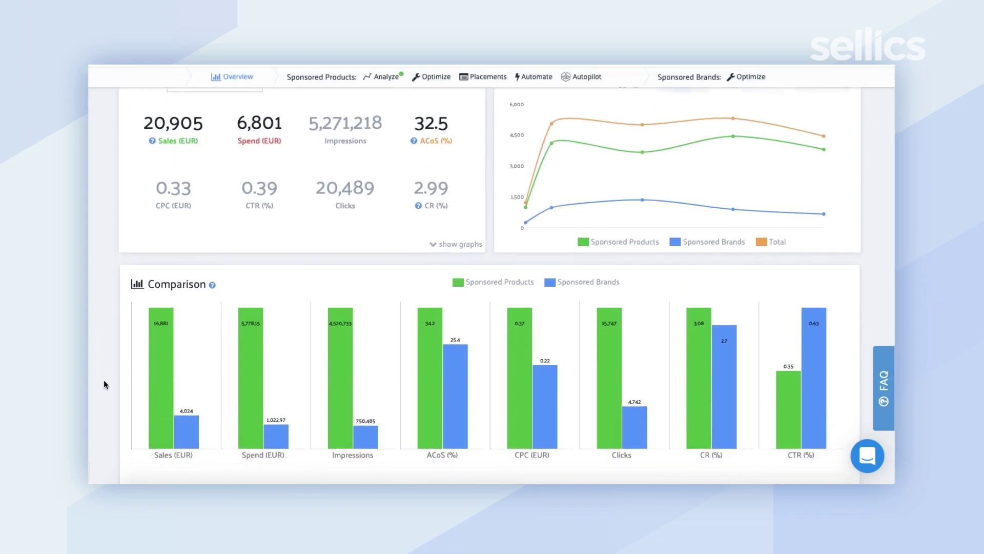
pyautogui.scroll(2, 125, 417)
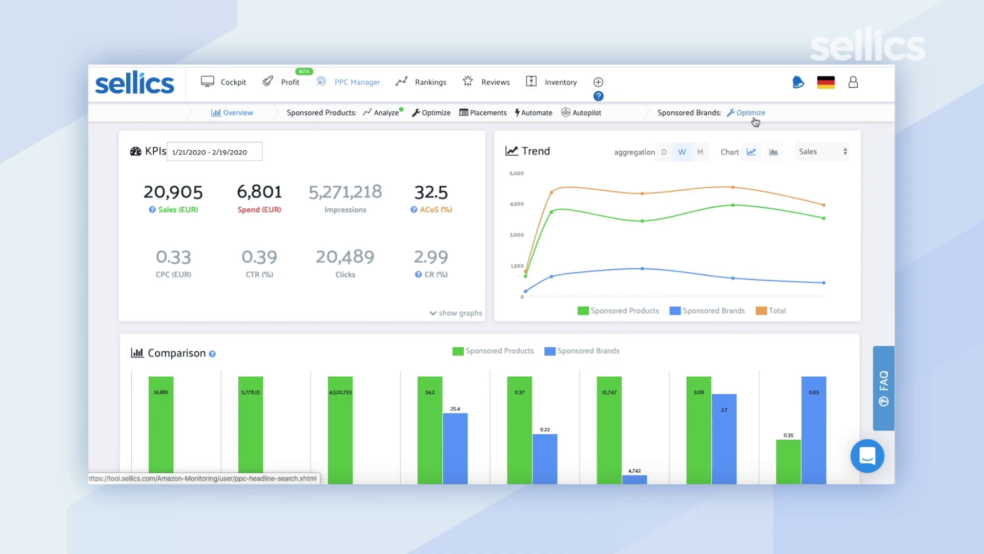
# Open the Sponsored Products Optimize page and preview the 14, 30 and 60-day KPI periods
pyautogui.click(434, 114)
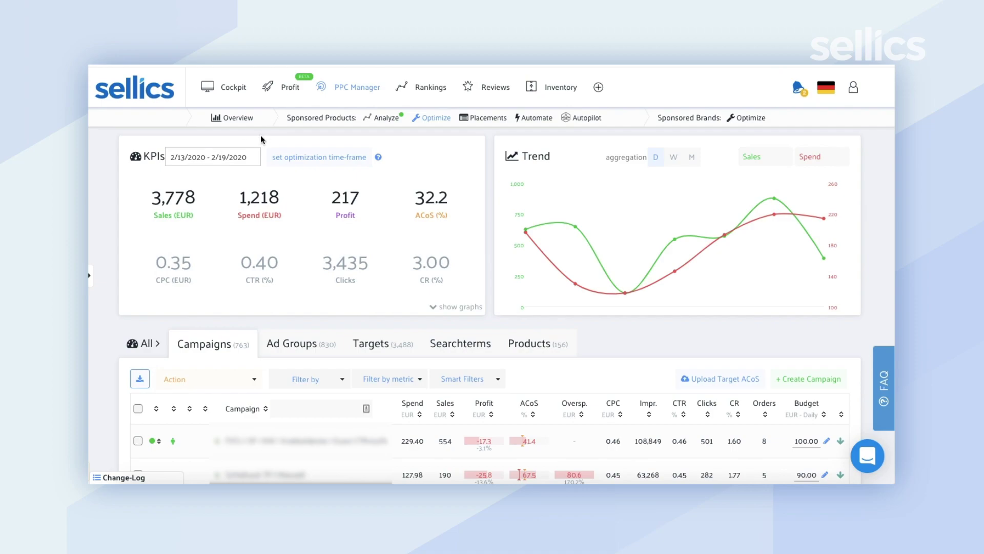
pyautogui.click(226, 159)
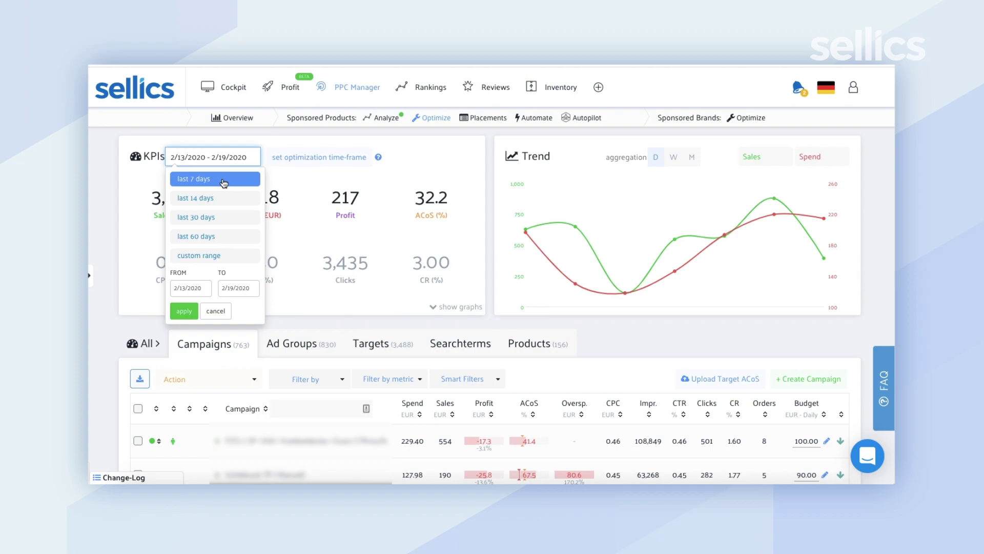
pyautogui.click(202, 199)
pyautogui.click(203, 217)
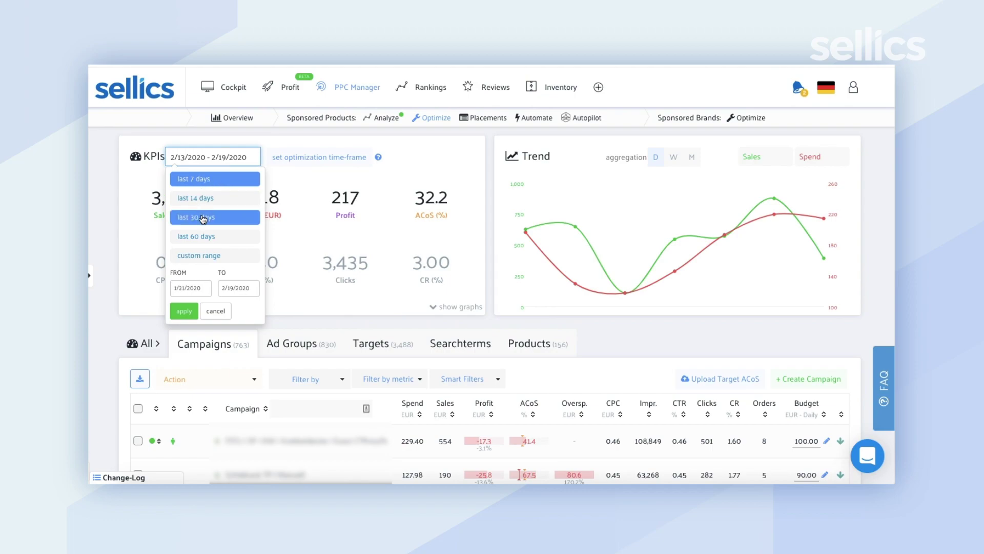
pyautogui.click(203, 236)
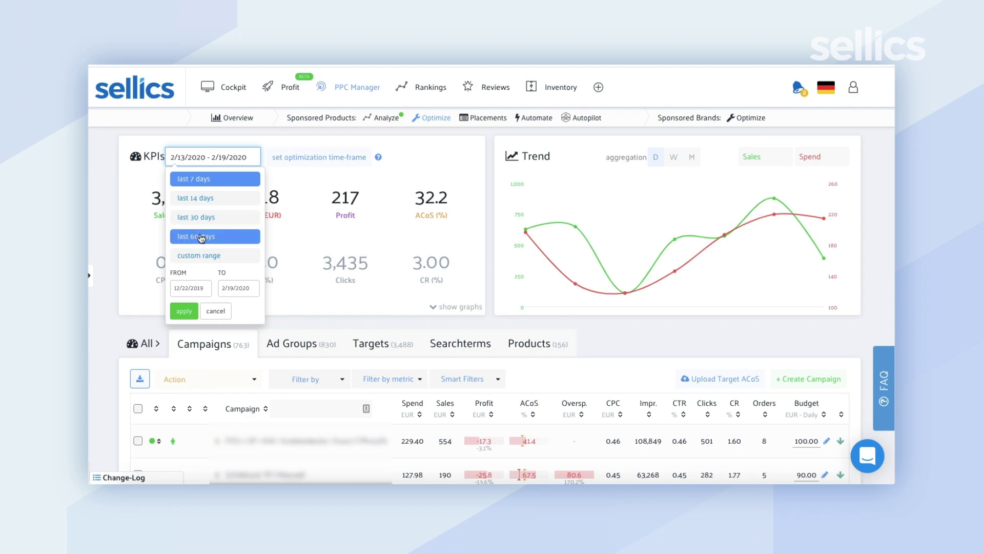
# Look at the custom date calendars, then apply last 30 days (1/21/2020 - 2/19/2020)
pyautogui.click(209, 255)
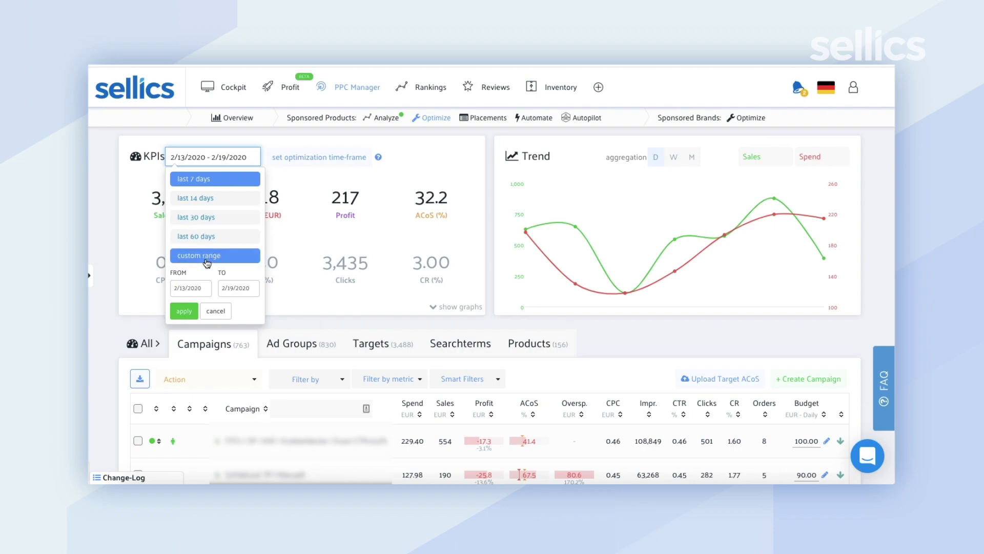
pyautogui.click(207, 256)
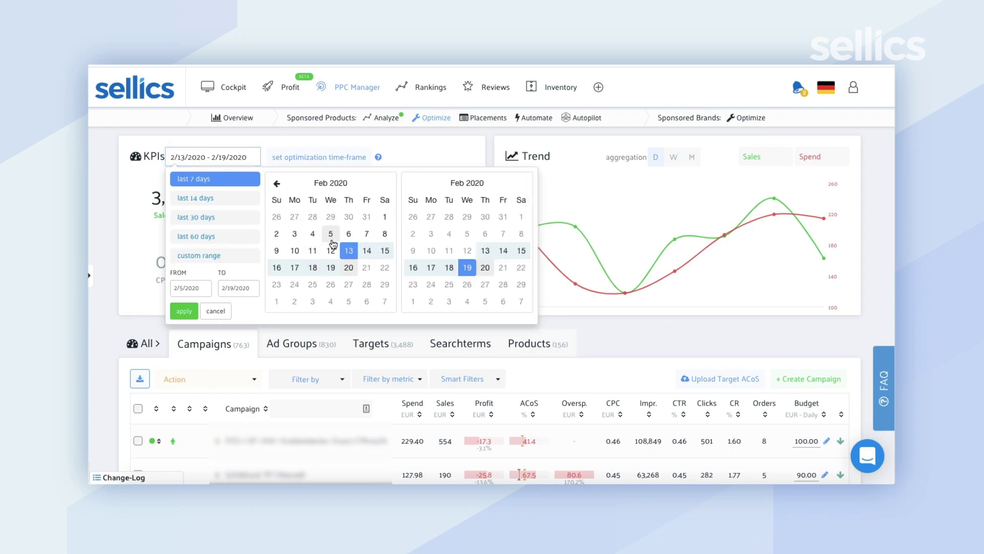
pyautogui.click(218, 236)
pyautogui.click(216, 220)
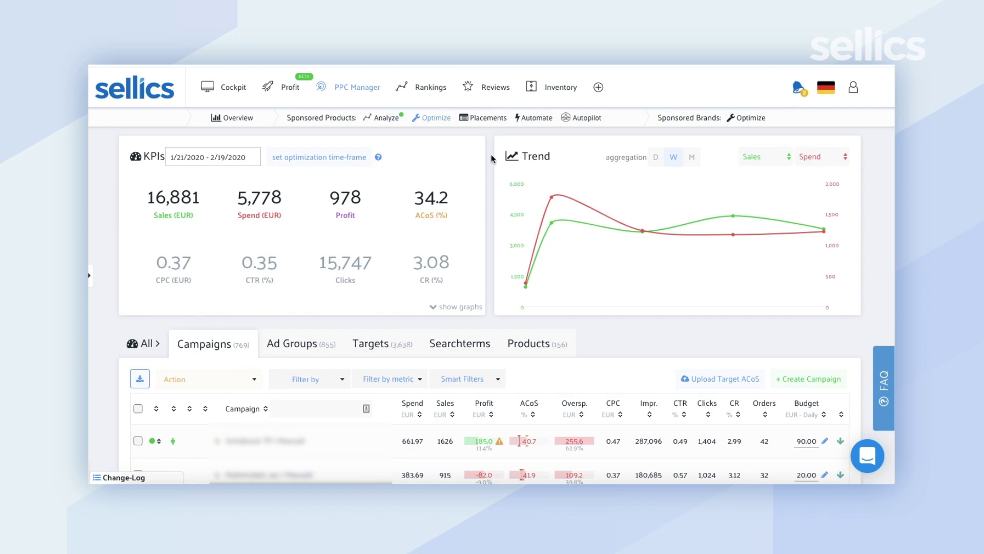
pyautogui.click(790, 159)
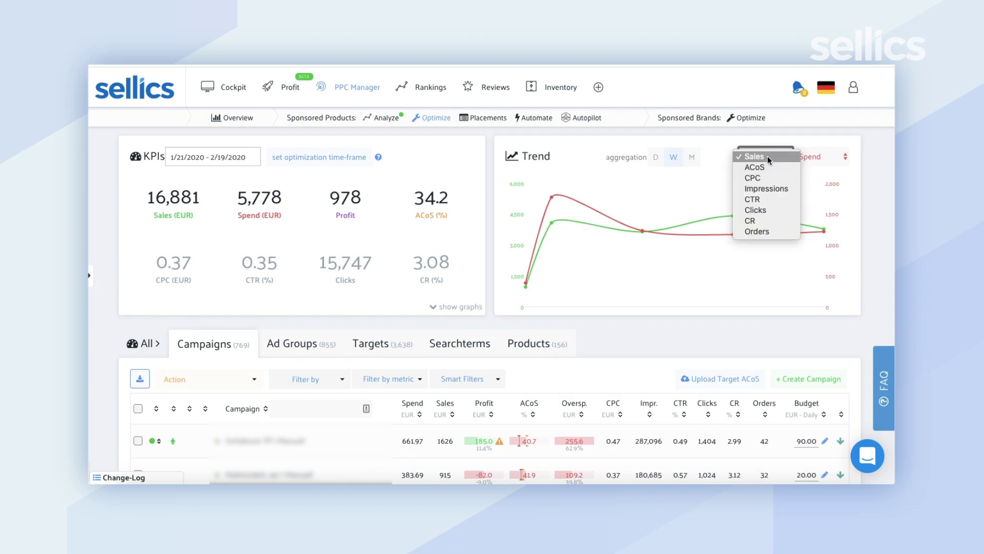
pyautogui.click(767, 156)
pyautogui.click(832, 154)
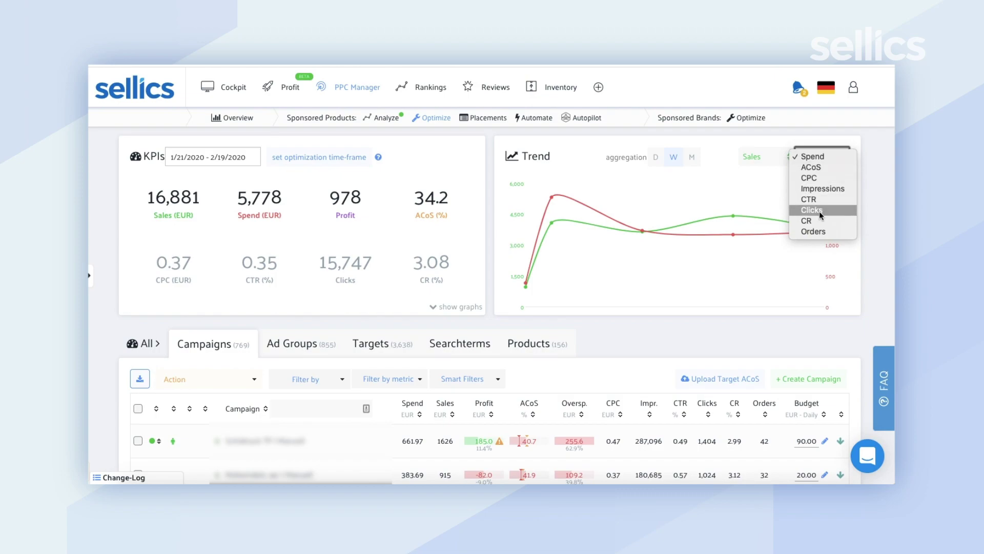
pyautogui.click(869, 199)
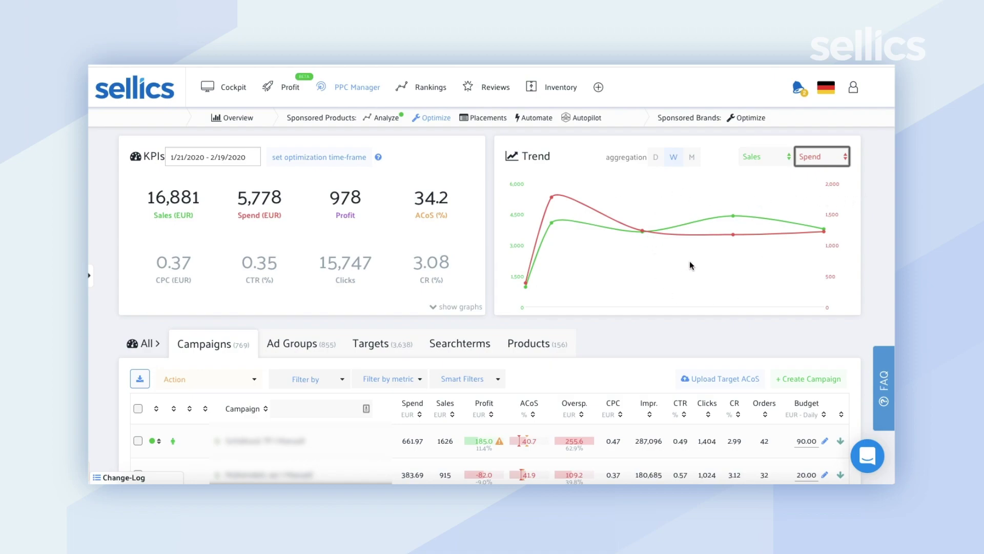
pyautogui.scroll(-2, 690, 264)
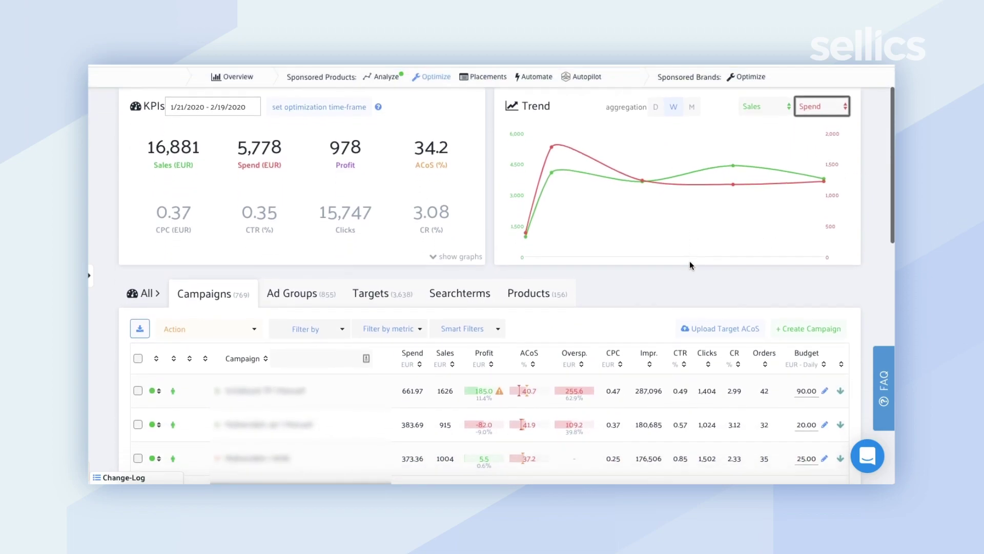
# Scroll down until the Campaigns table with spend, sales, ACoS, CPC, orders and budget fills the view
pyautogui.scroll(-1, 690, 260)
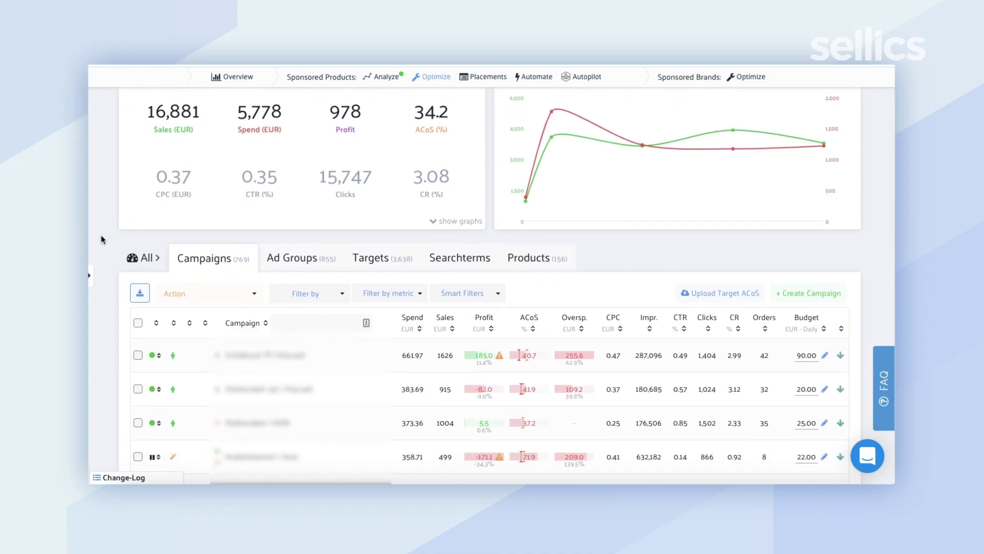
pyautogui.scroll(-4, 101, 237)
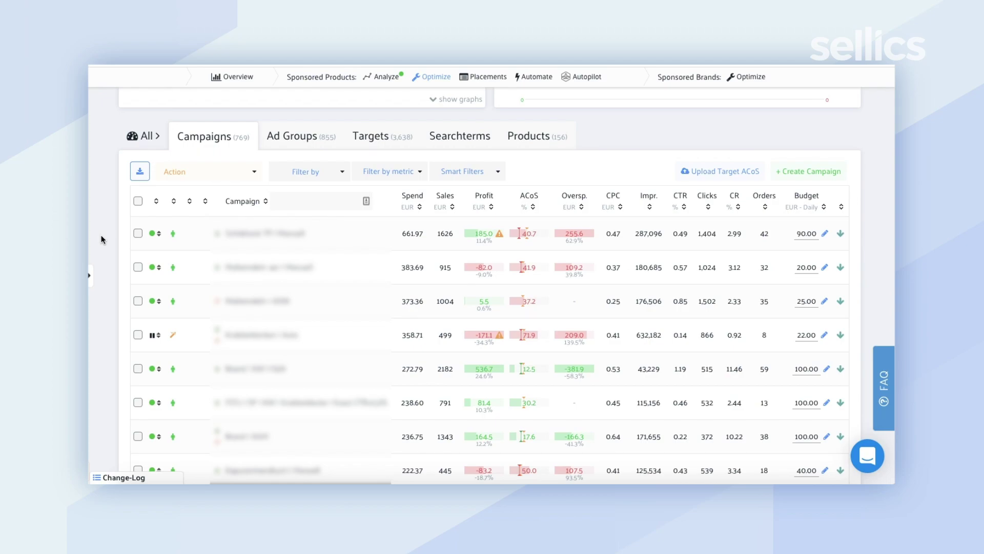
pyautogui.scroll(-1, 101, 237)
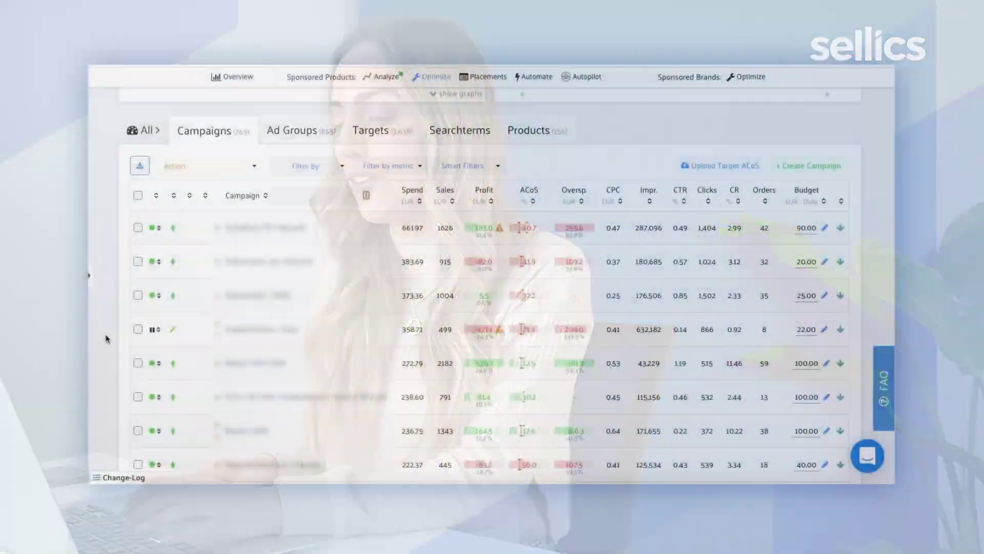
pyautogui.scroll(-1, 106, 339)
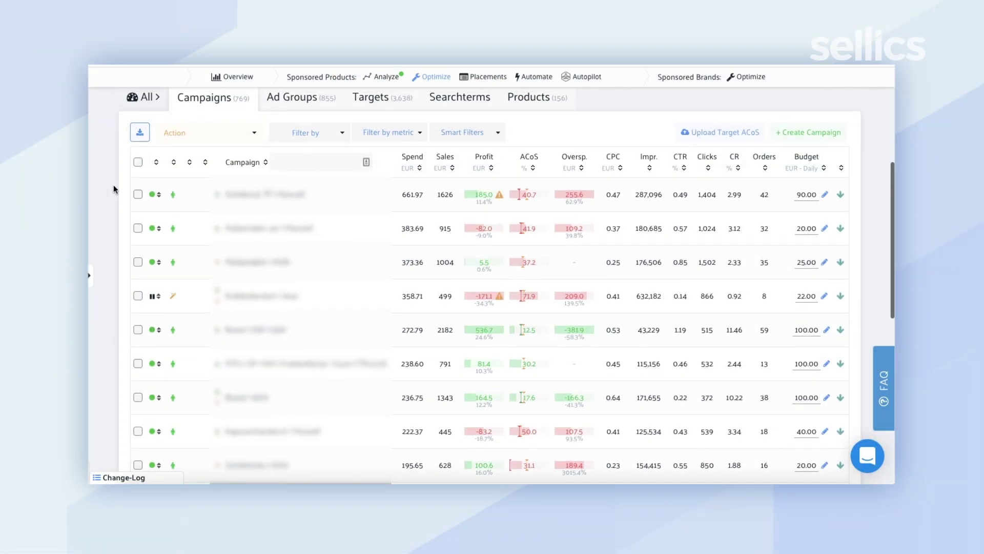
pyautogui.moveTo(175, 198)
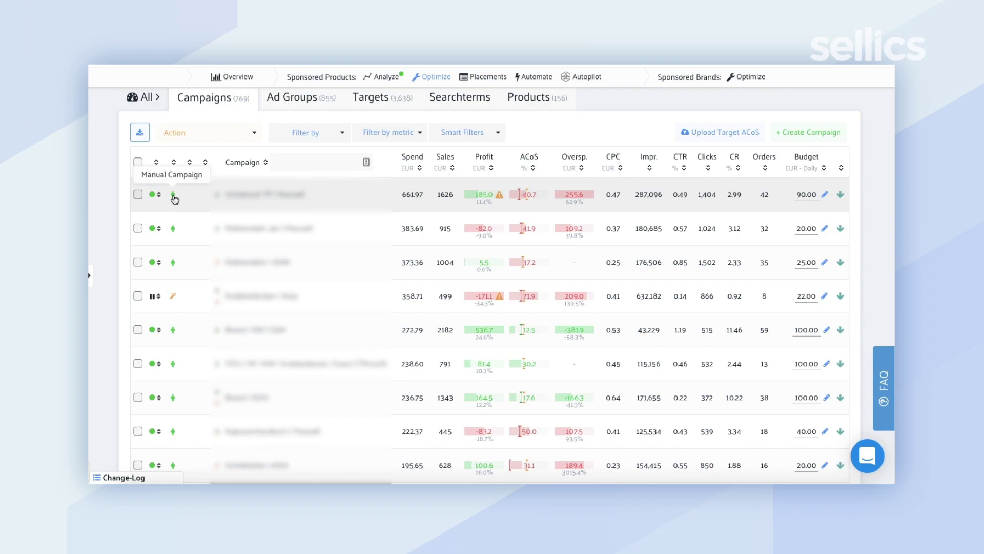
pyautogui.moveTo(176, 300)
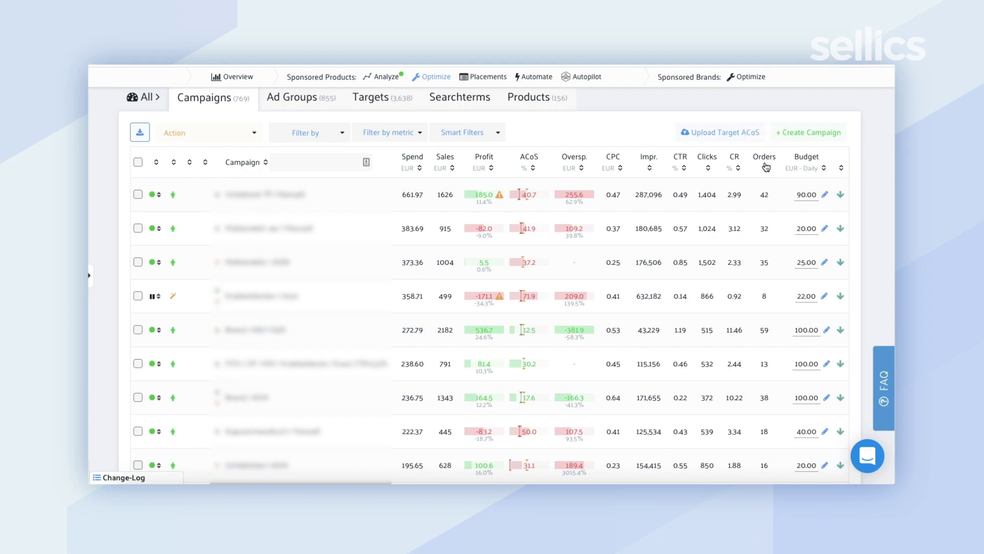
pyautogui.scroll(1, 765, 164)
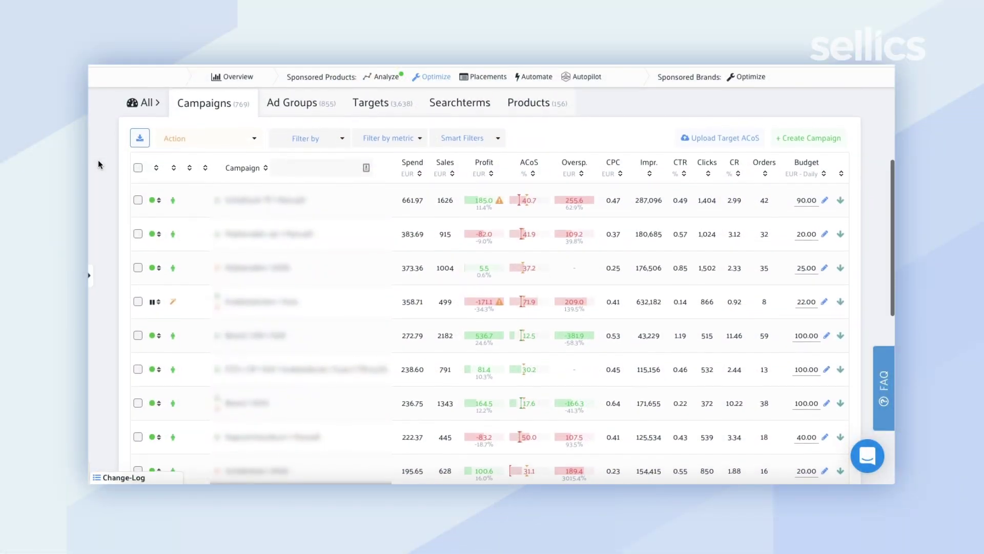
pyautogui.scroll(-1, 99, 163)
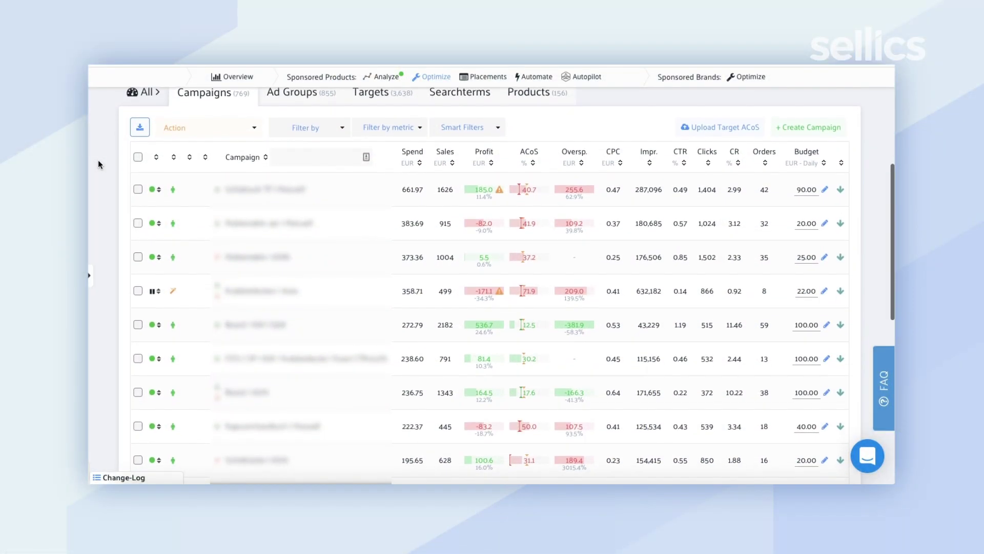
pyautogui.click(157, 190)
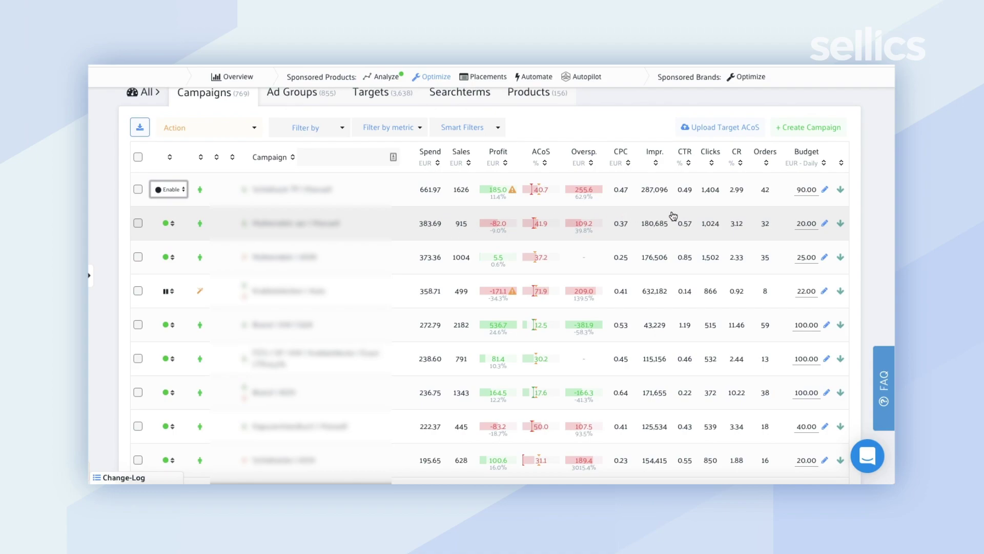
pyautogui.click(805, 189)
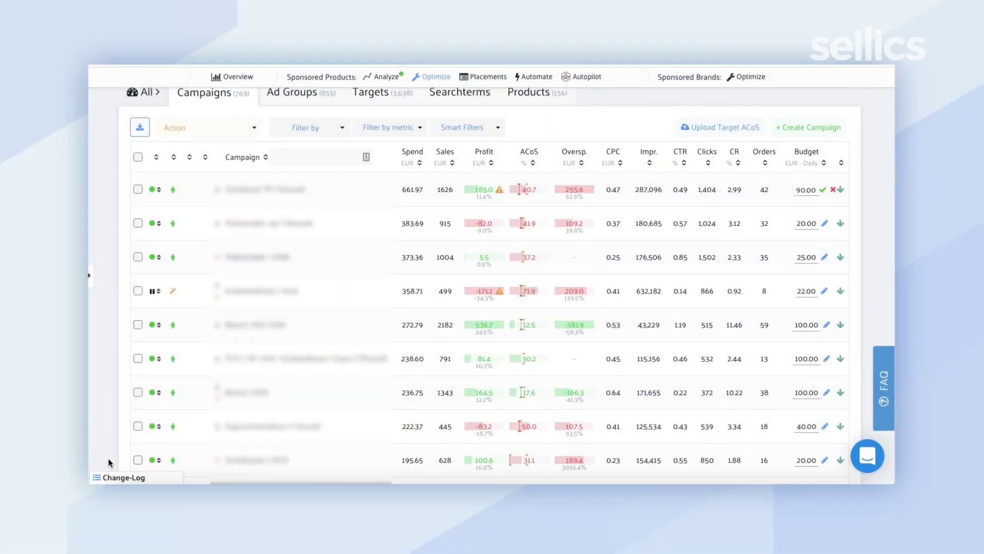
pyautogui.click(112, 478)
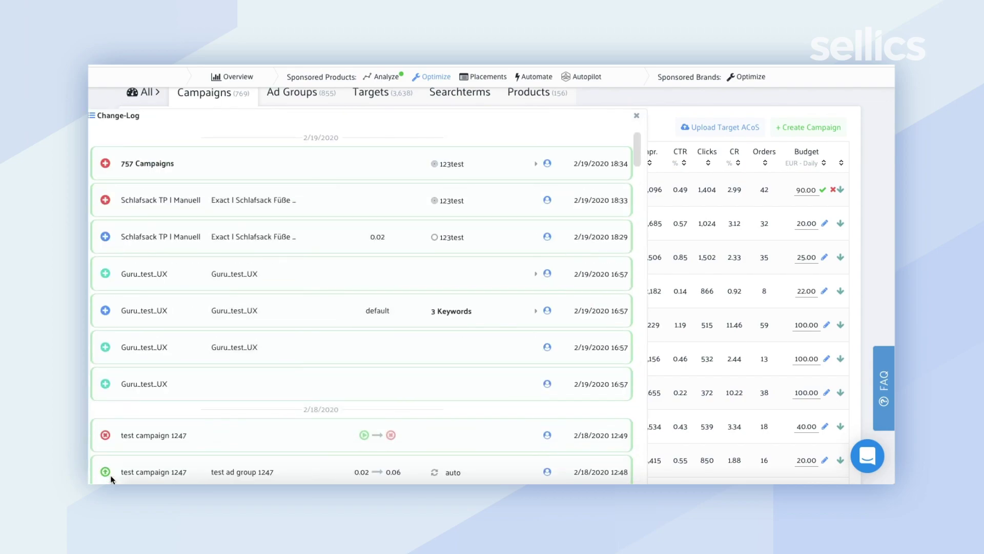
pyautogui.scroll(-1, 128, 150)
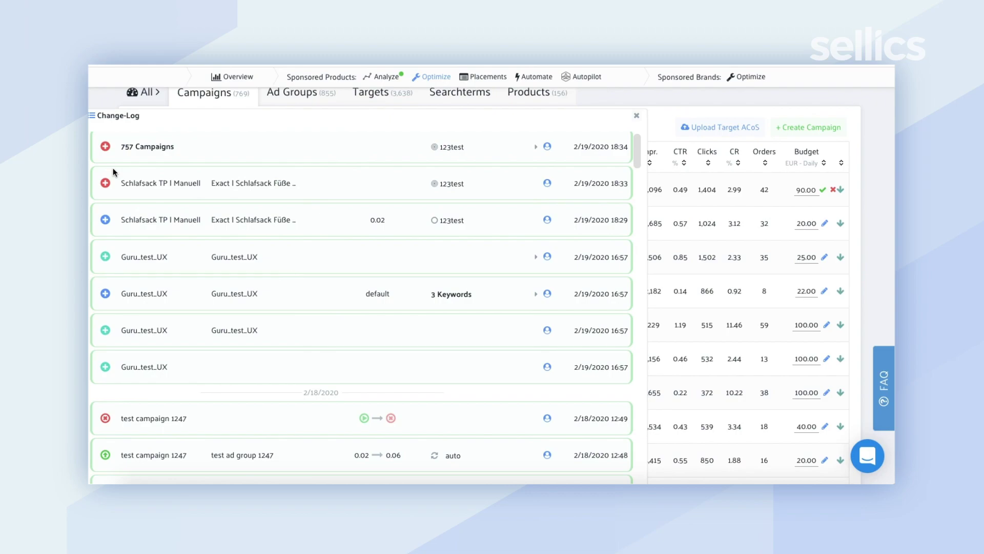
pyautogui.scroll(-2, 332, 175)
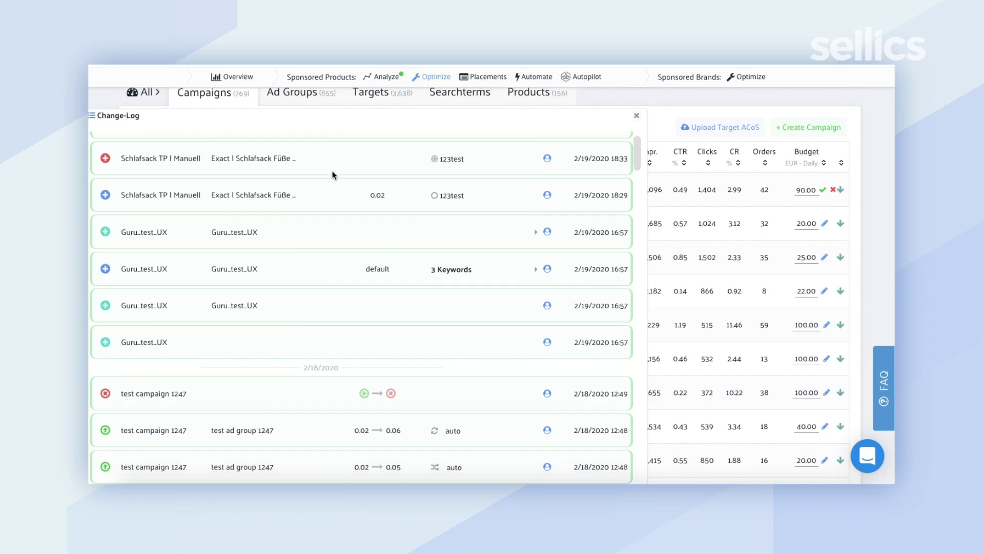
pyautogui.scroll(2, 334, 176)
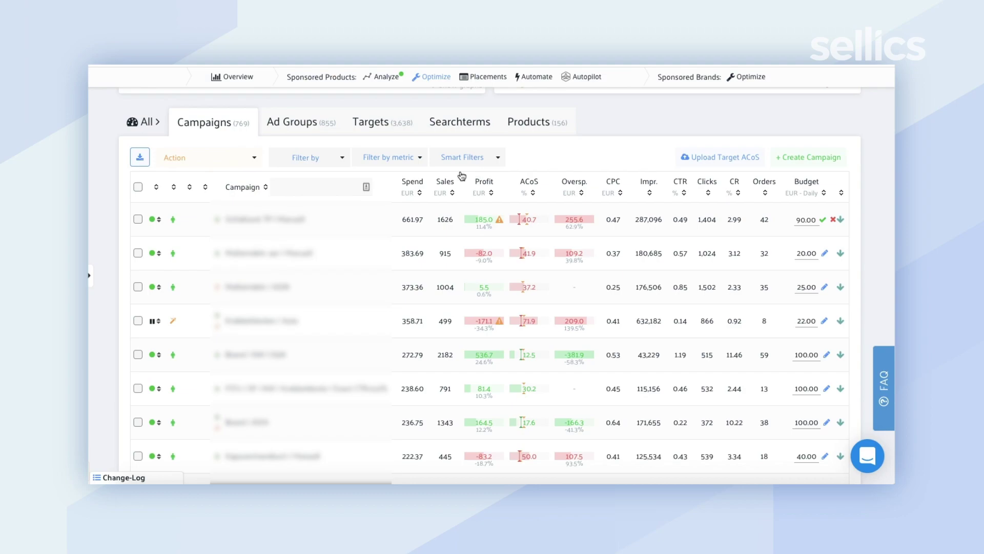
# Apply the No conversions smart filter (Clicks > 50, Orders = 0), leaving two campaigns
pyautogui.click(419, 160)
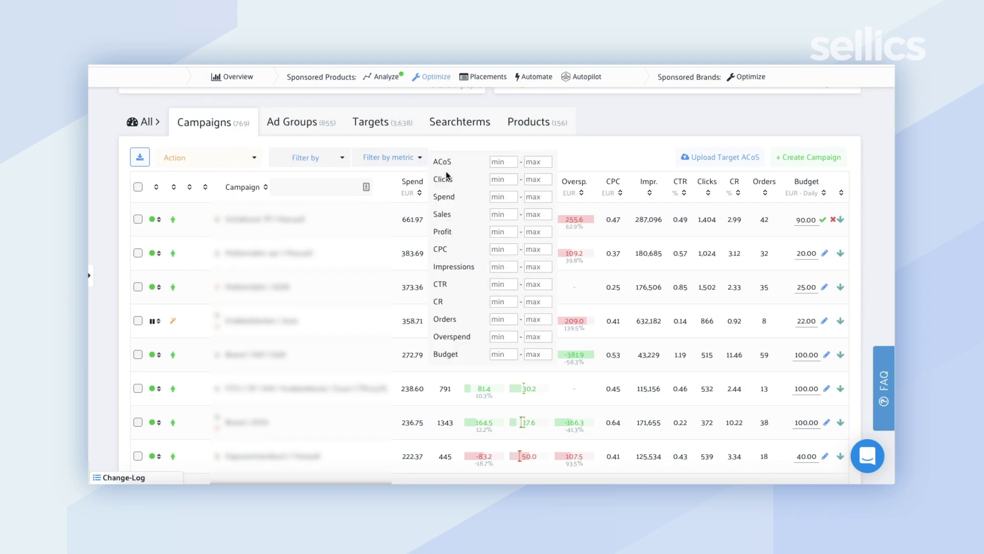
pyautogui.click(481, 157)
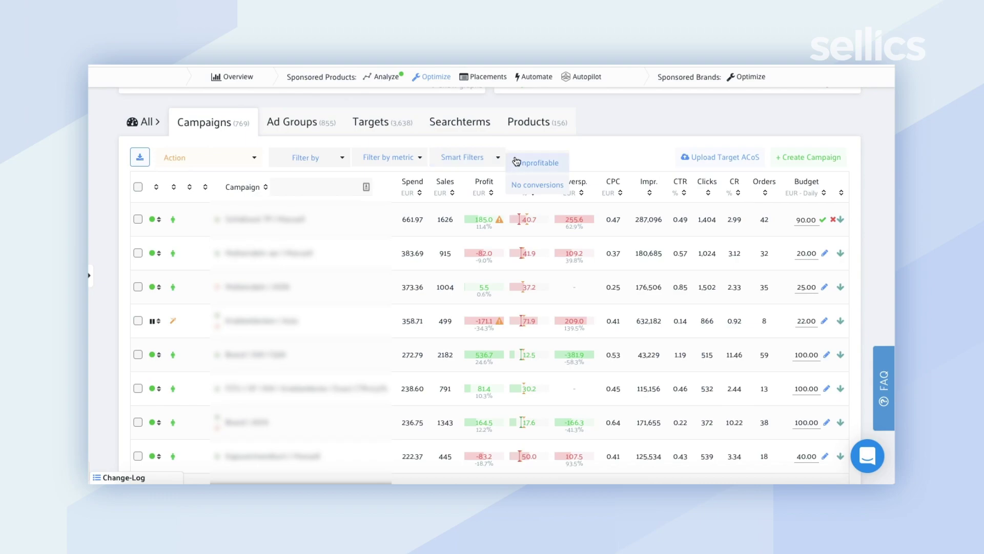
pyautogui.click(531, 185)
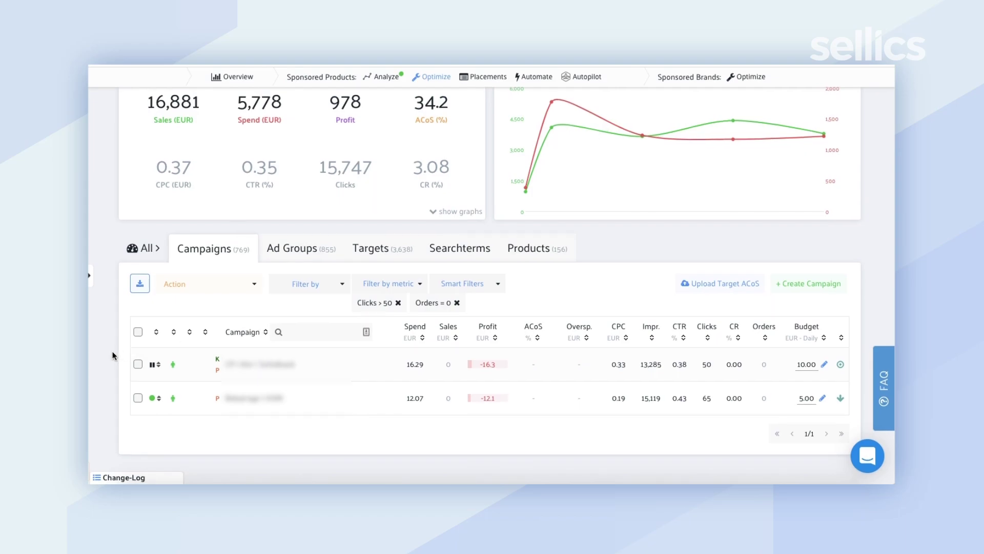
pyautogui.click(138, 332)
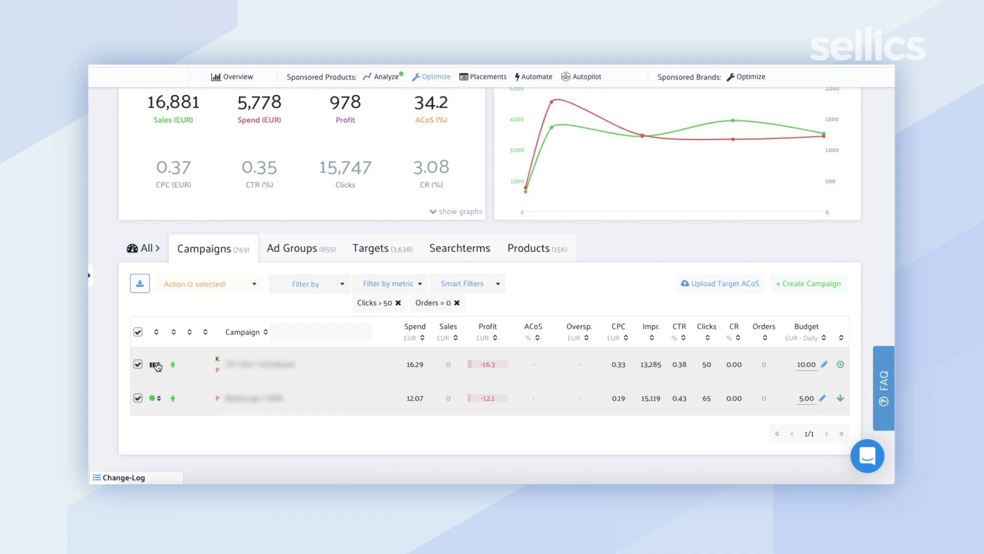
pyautogui.click(202, 289)
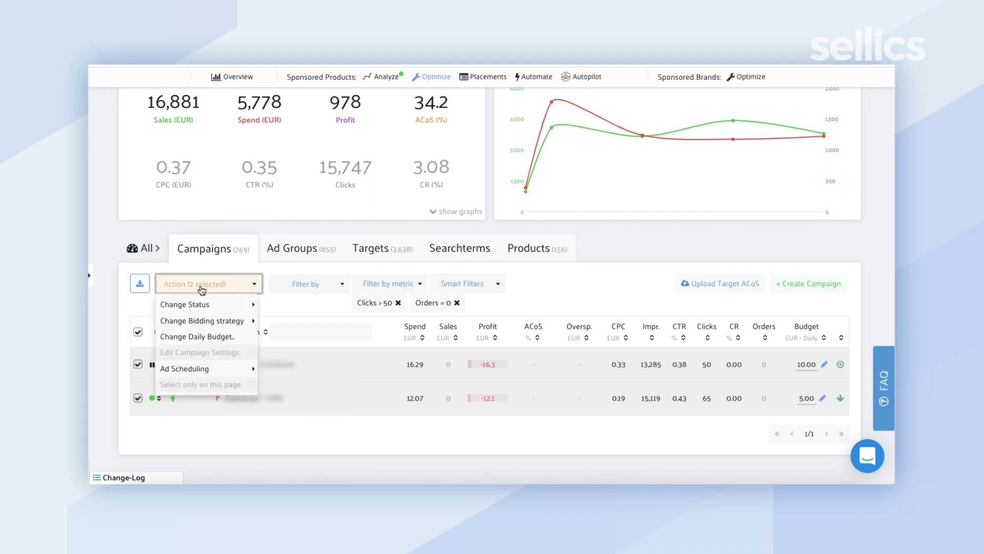
pyautogui.moveTo(182, 305)
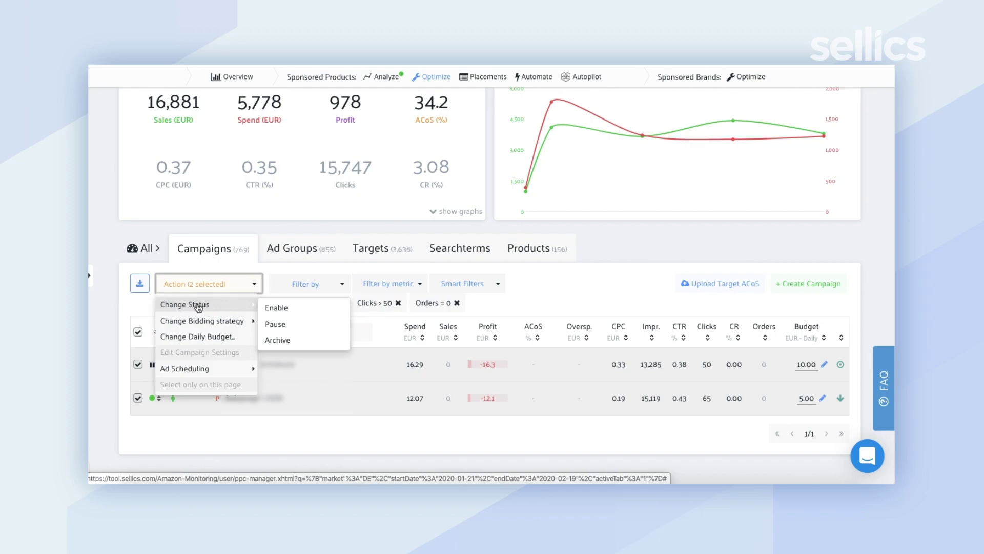
pyautogui.moveTo(250, 317)
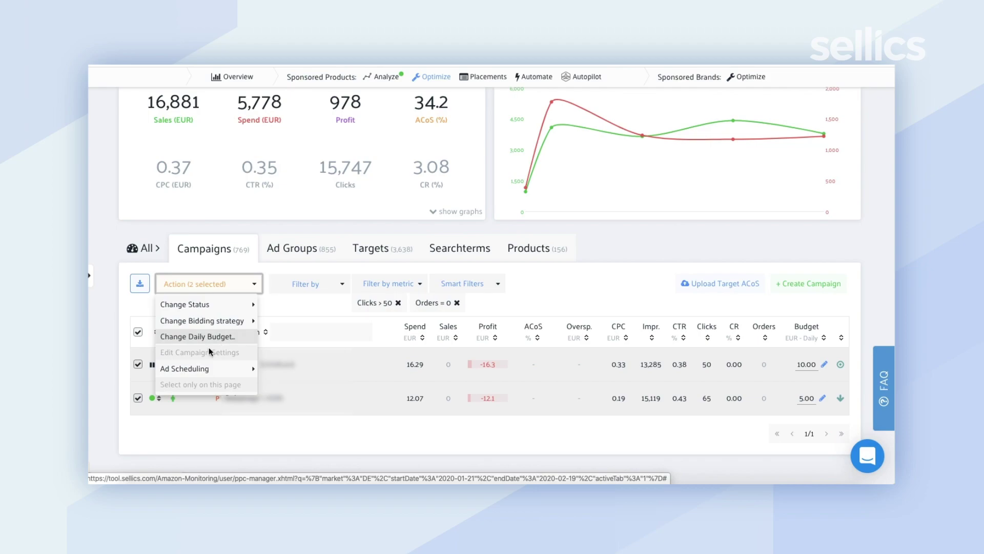
pyautogui.moveTo(204, 373)
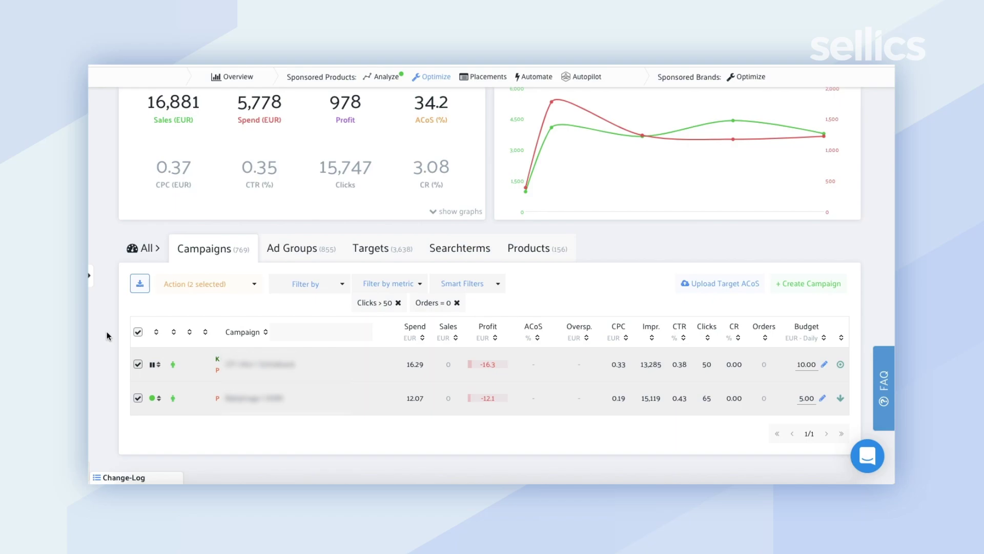
pyautogui.click(139, 333)
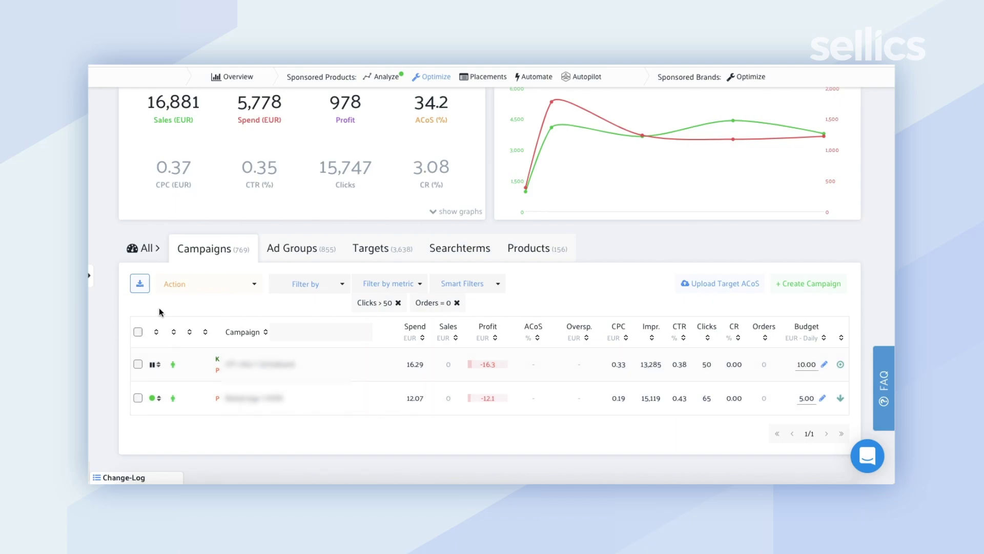
# Switch to the 855 ad groups, open the first default bid of 0.39, and toggle select-all
pyautogui.click(287, 251)
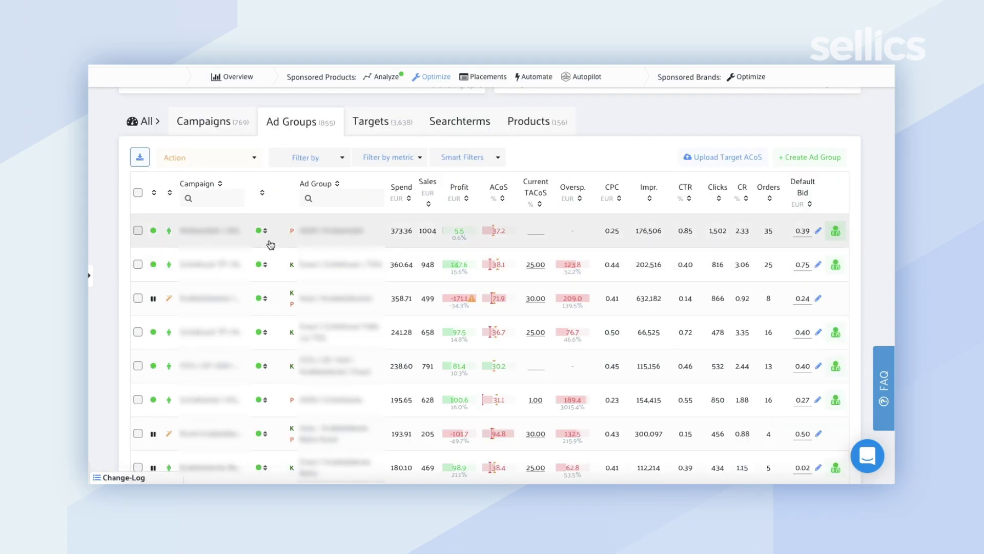
pyautogui.click(803, 231)
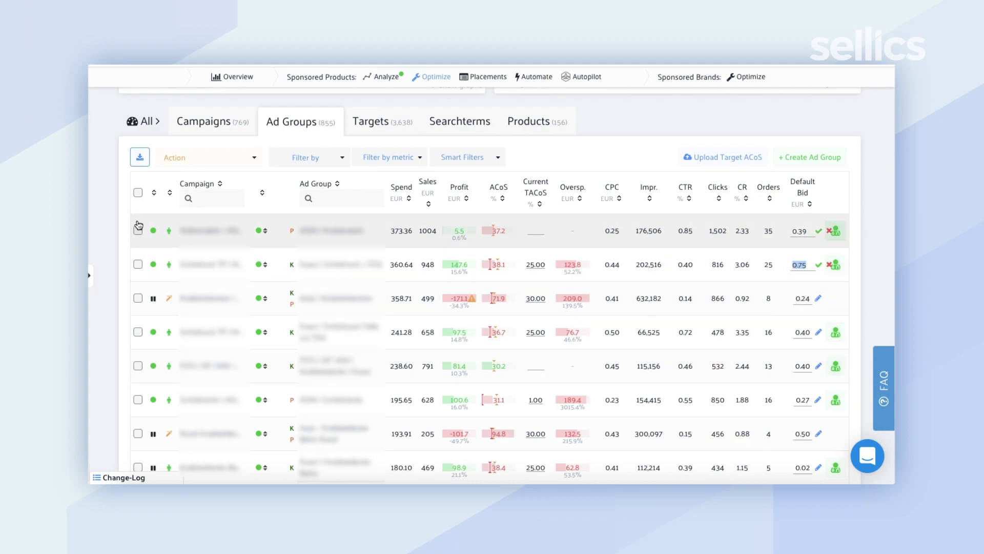
pyautogui.click(138, 193)
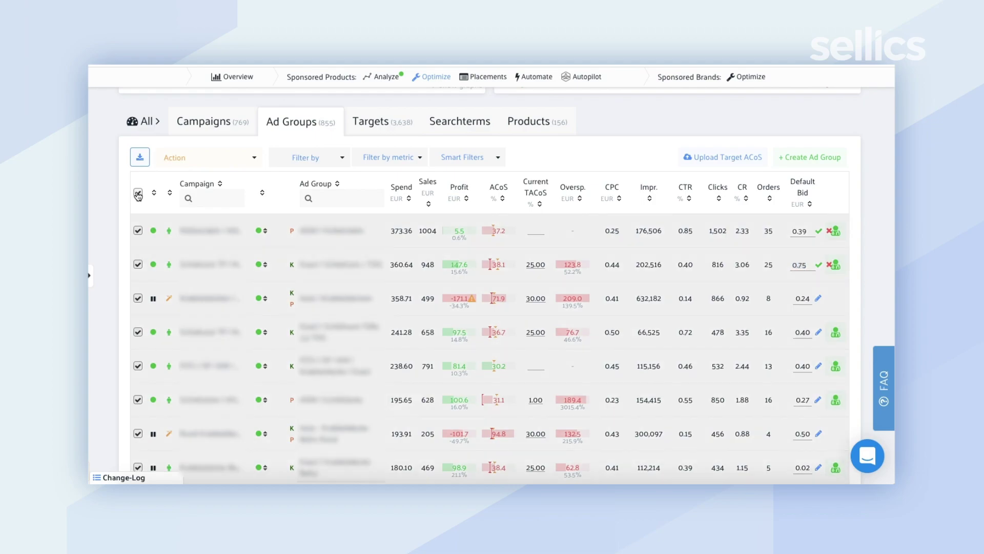
pyautogui.click(138, 193)
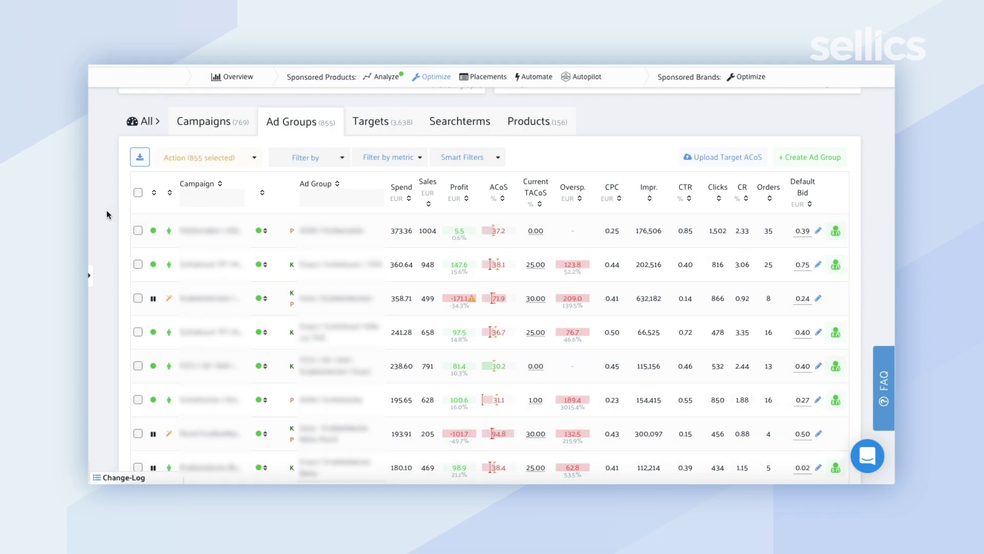
# Open the top two ad groups' Current TACoS values, 0.00 and 25.00, for inline editing
pyautogui.click(533, 231)
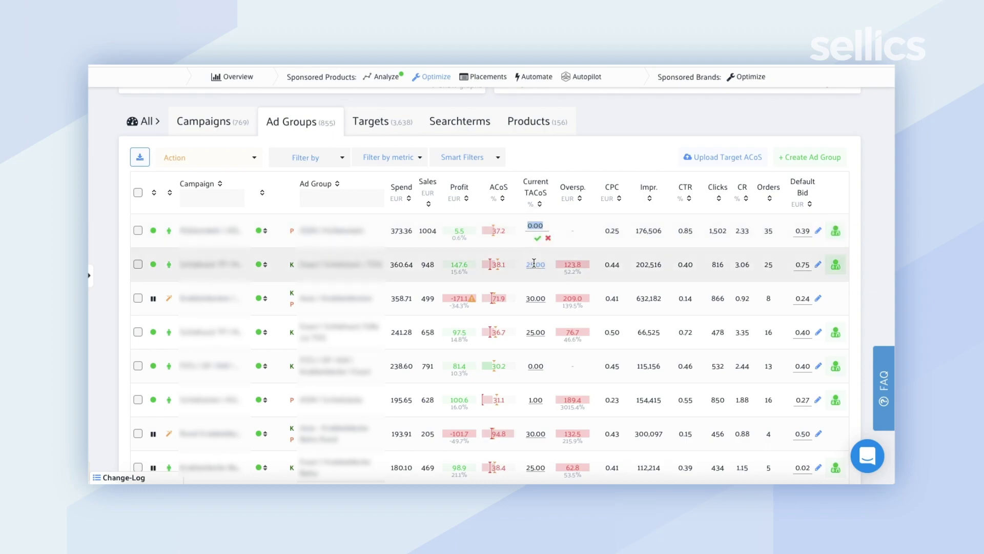
pyautogui.click(534, 263)
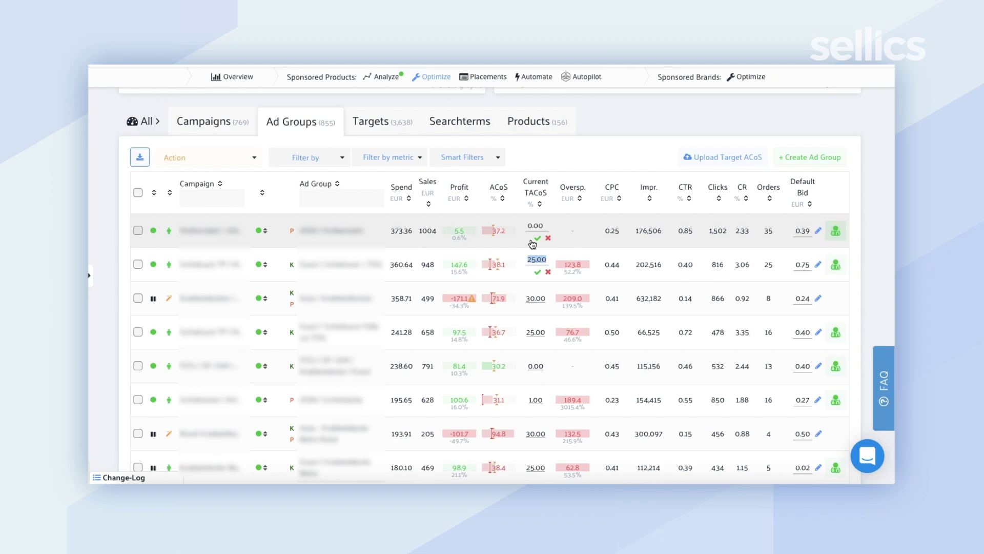
pyautogui.scroll(1, 532, 244)
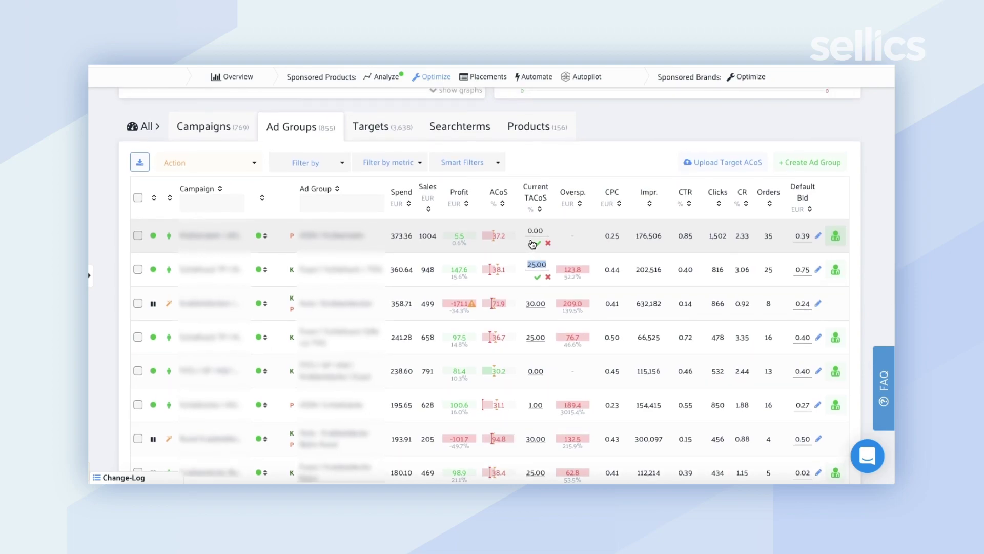
pyautogui.click(534, 230)
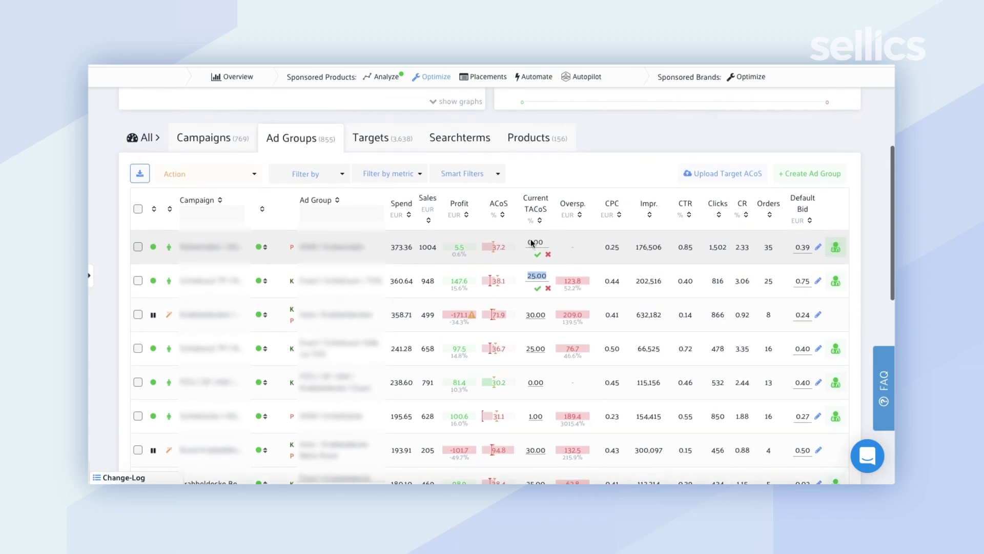
pyautogui.scroll(1, 578, 167)
pyautogui.scroll(1, 578, 167)
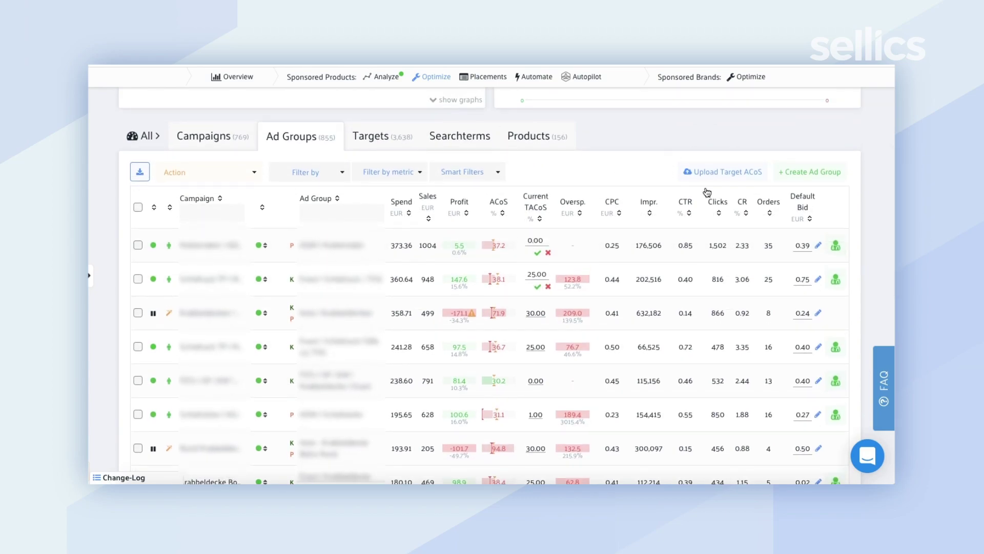